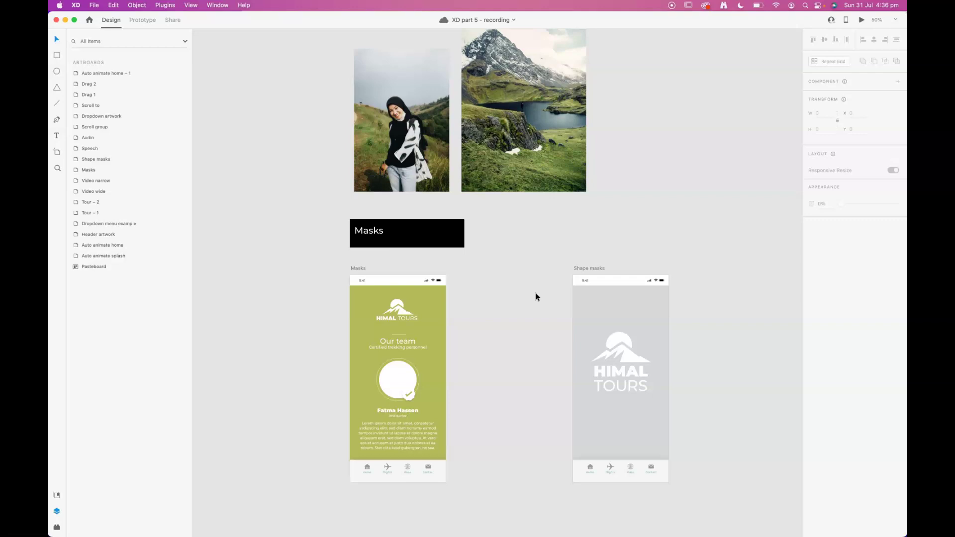
- Locate the avatar circle inside the team-member group on the Masks artboard
scroll(535, 292, "up", 3)
scroll(417, 290, "down", 2)
left_click_drag(417, 291, 437, 269)
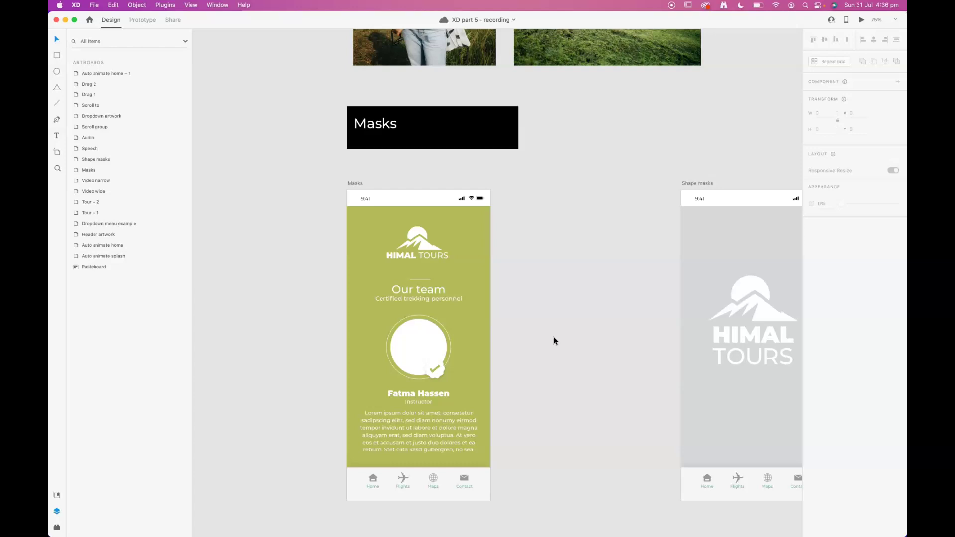
left_click(426, 341)
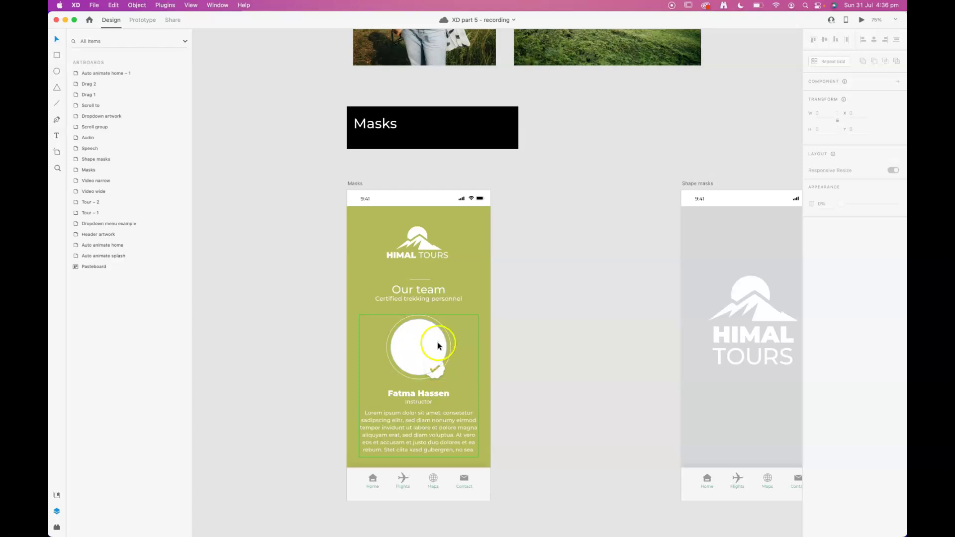
left_click(408, 336)
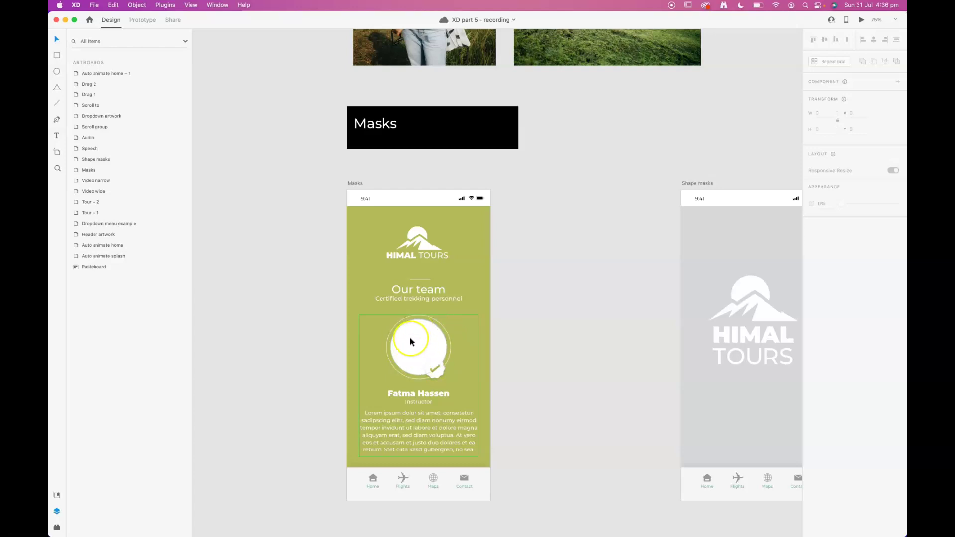
scroll(542, 238, "up", 3)
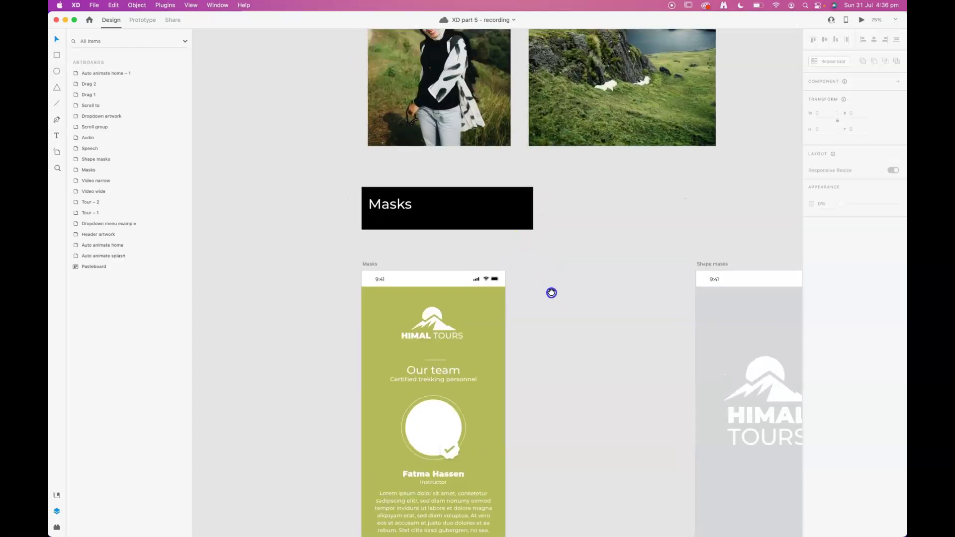
left_click(426, 434)
double_click(426, 432)
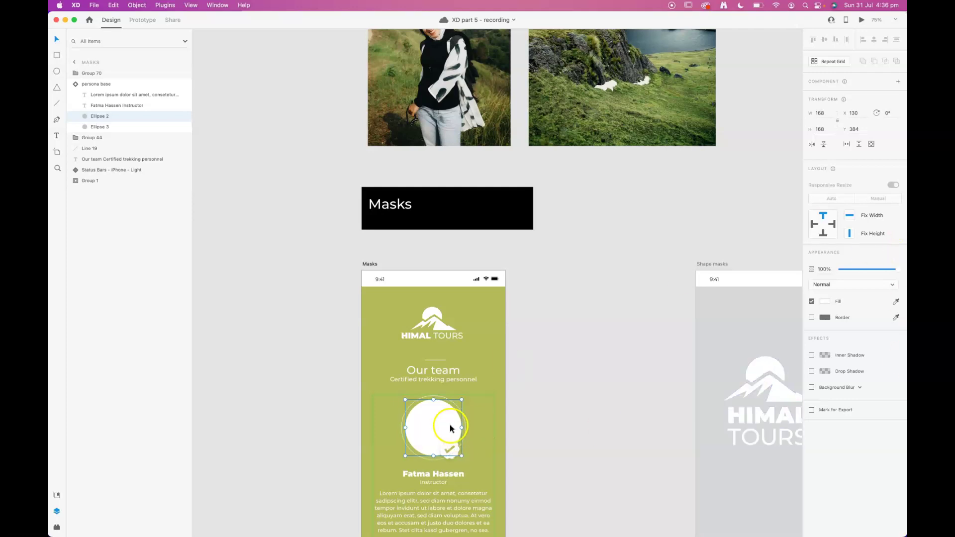
left_click(538, 402)
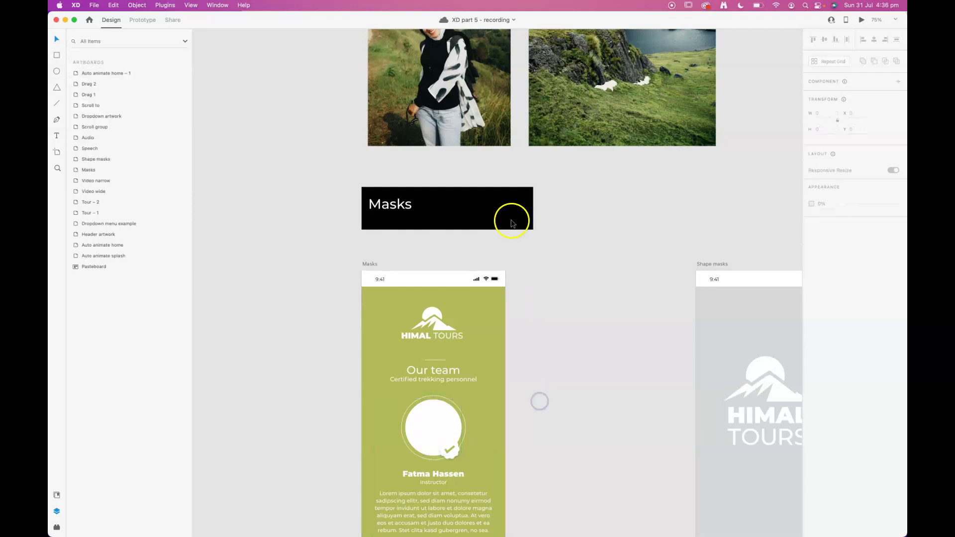
- Drag the staff photo down onto the Masks artboard over the avatar circle
left_click(452, 100)
left_click_drag(416, 96, 423, 488)
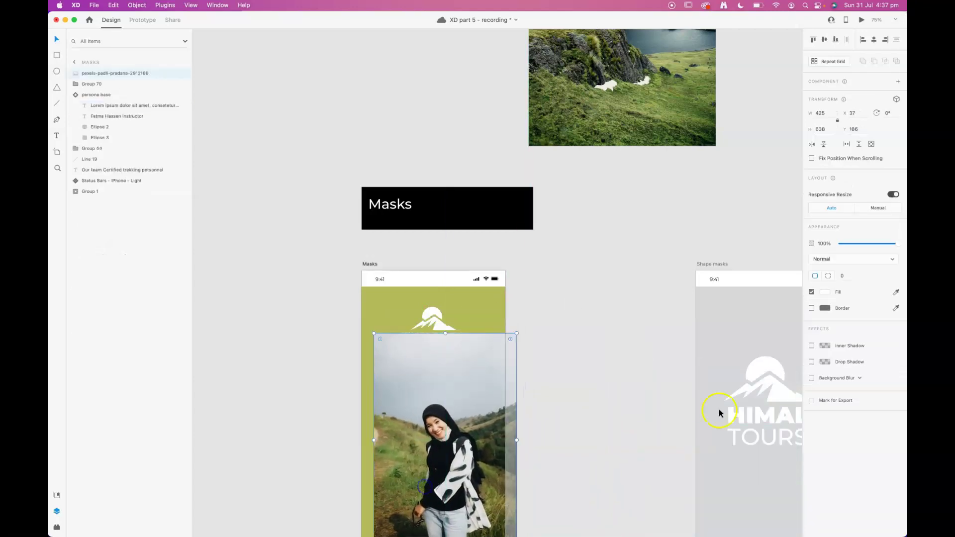
left_click_drag(657, 372, 643, 273)
key("super+minus")
key("super+minus")
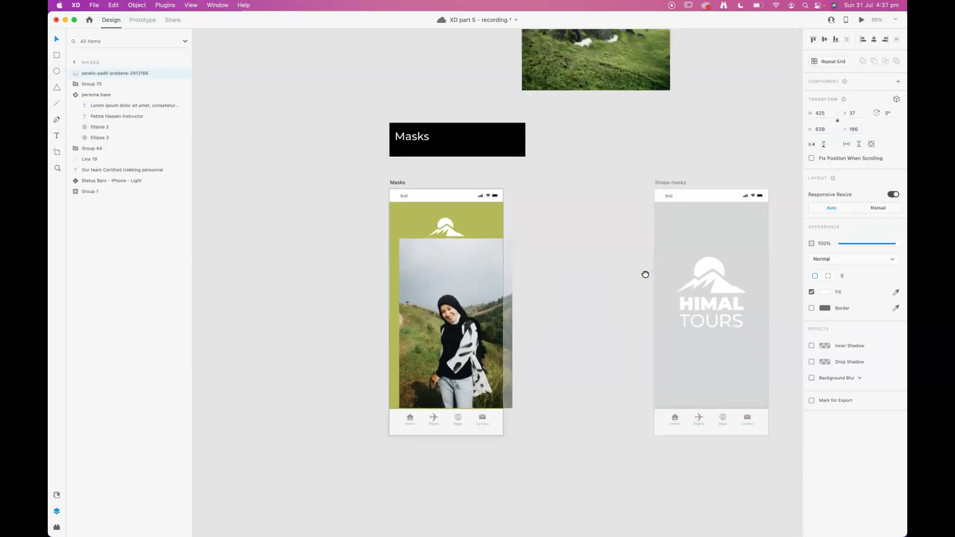
key("super+plus")
key("super+plus")
key("super+plus")
left_click_drag(432, 271, 508, 377)
- Cut the staff photo and paste it into the team-member group above Ellipse 2
left_click(396, 326)
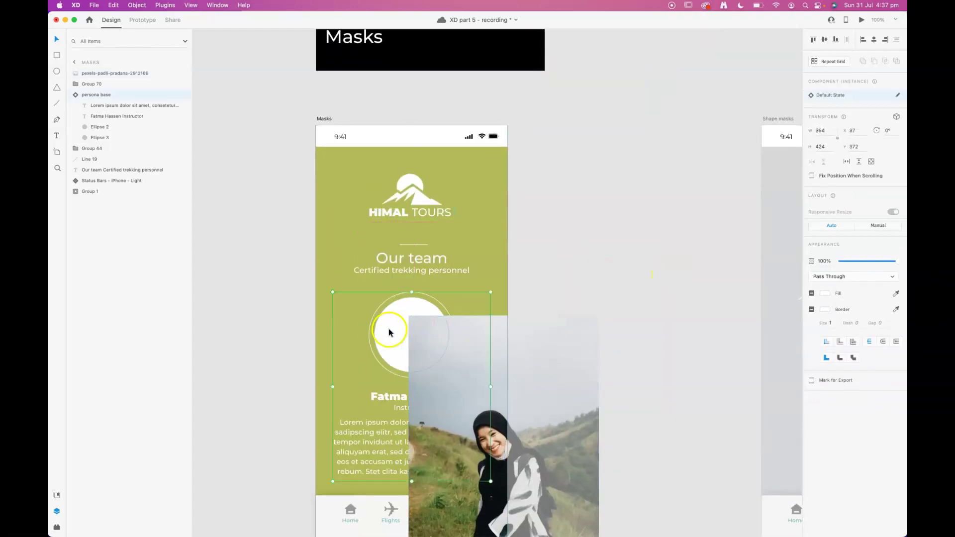
double_click(390, 331)
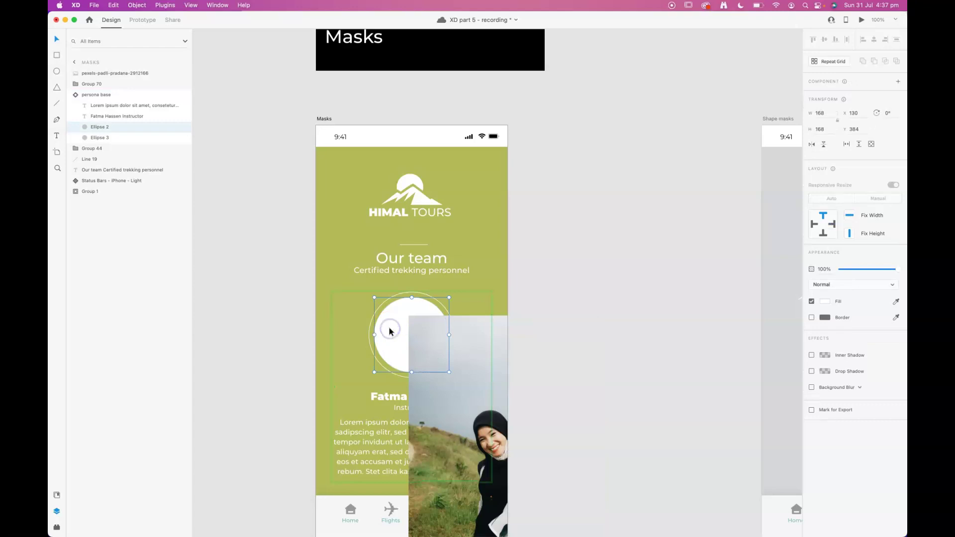
left_click(462, 334, "shift")
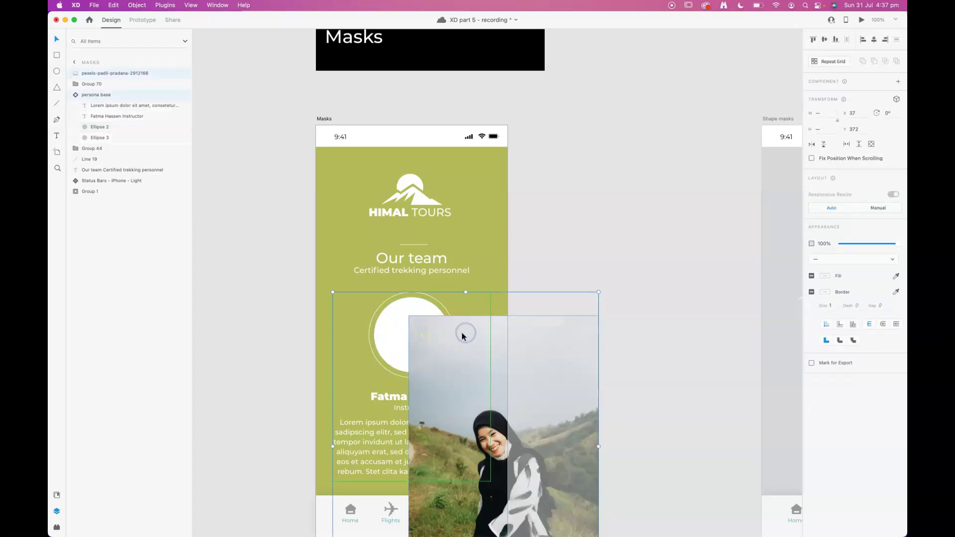
left_click(700, 327)
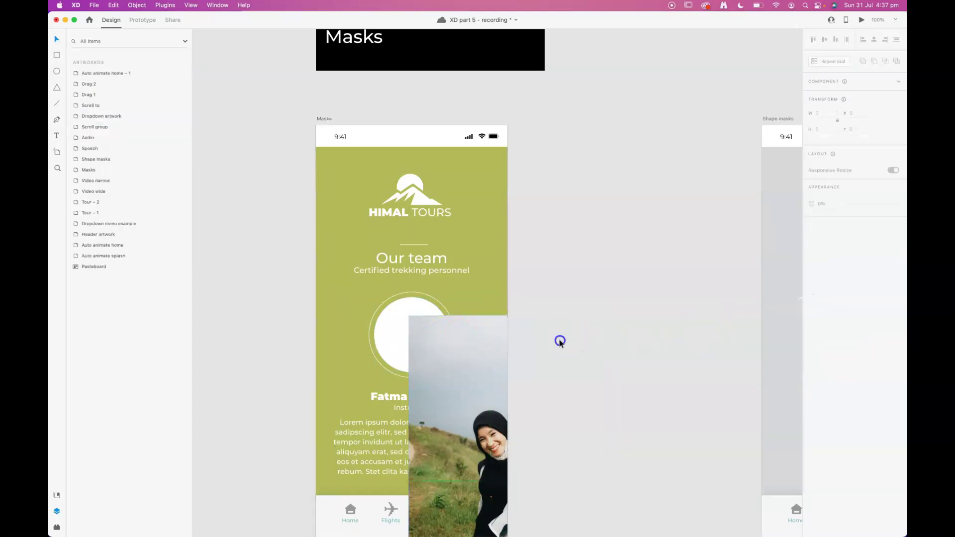
left_click(471, 347)
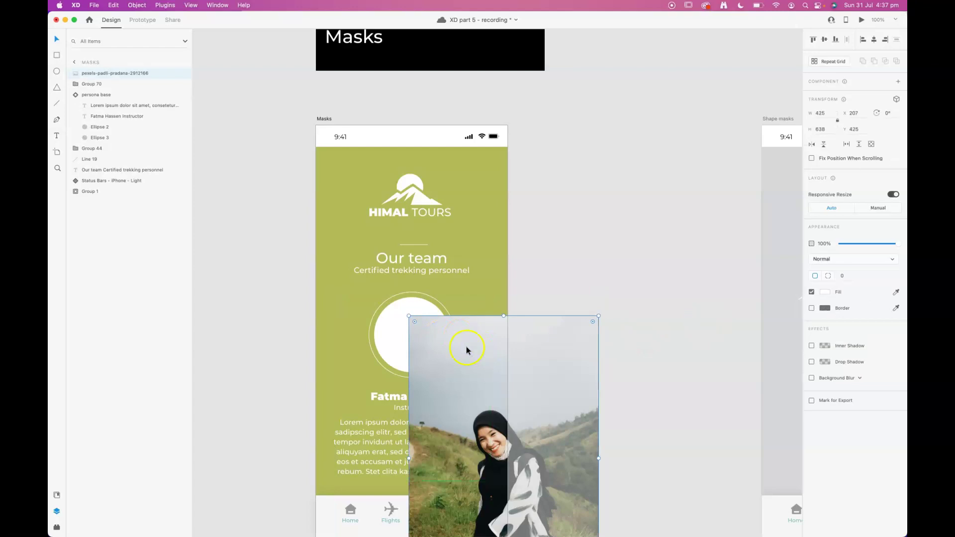
key("super+x")
double_click(389, 332)
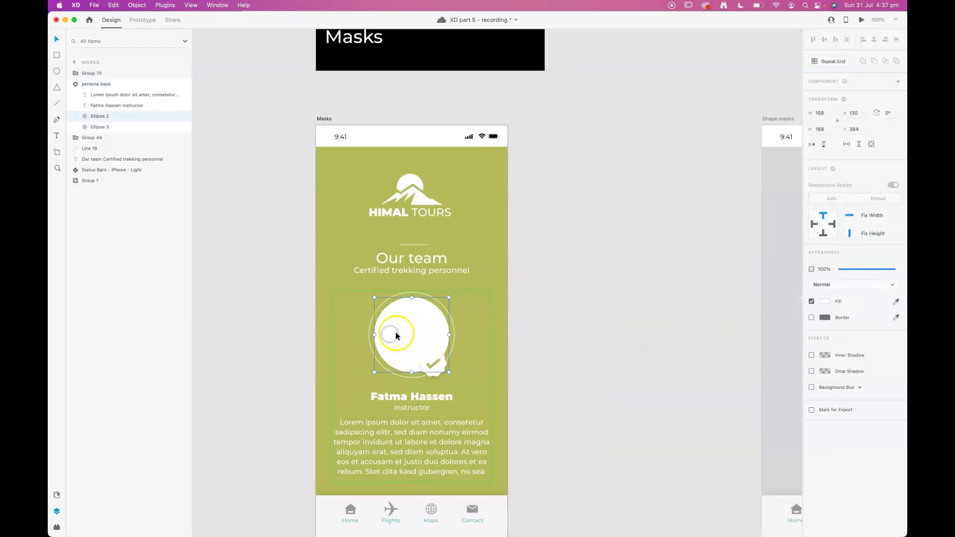
key("super+v")
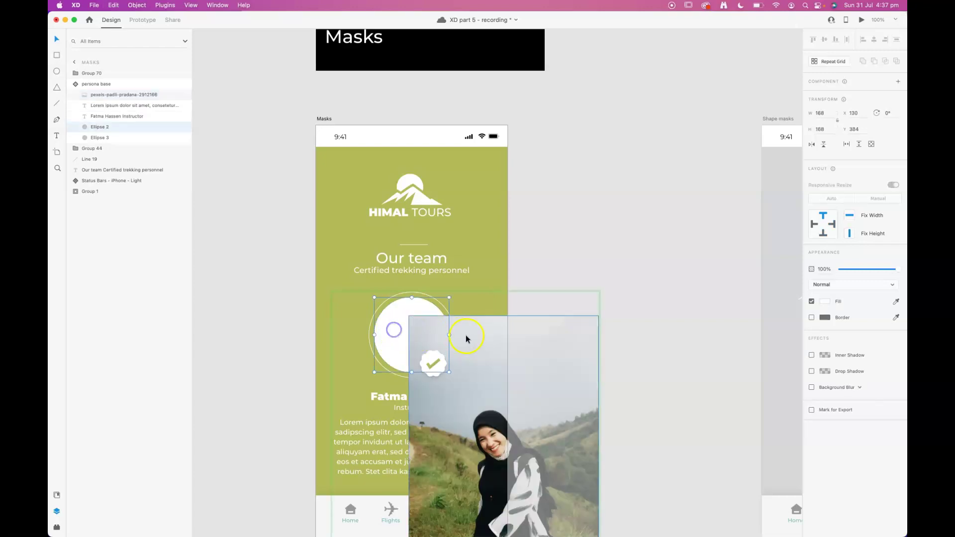
- Select the staff photo together with the avatar circle
left_click(396, 331)
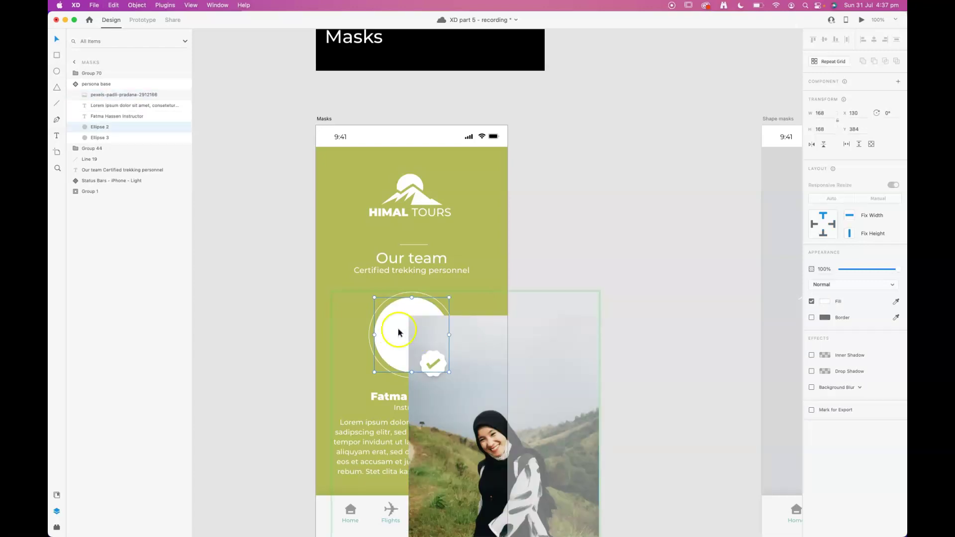
left_click(487, 341)
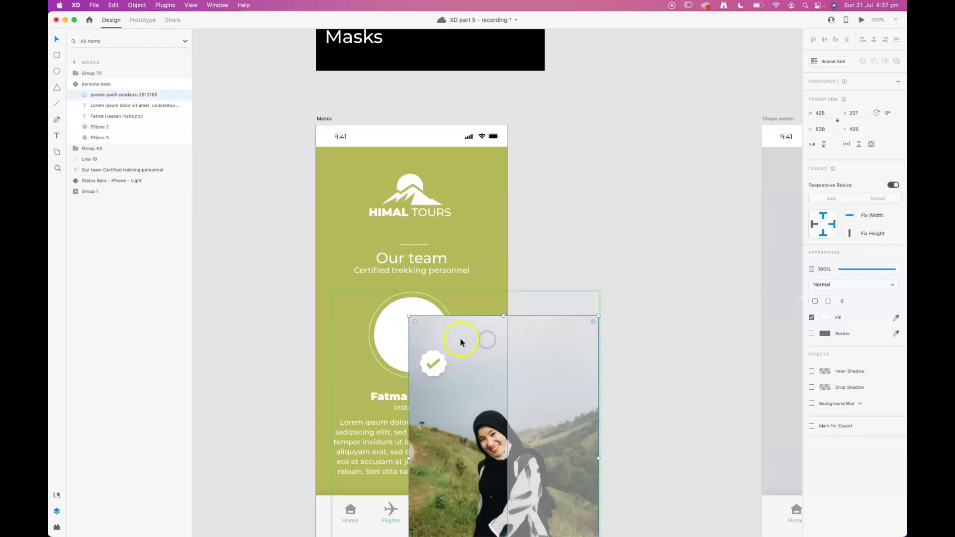
left_click(391, 338, "shift")
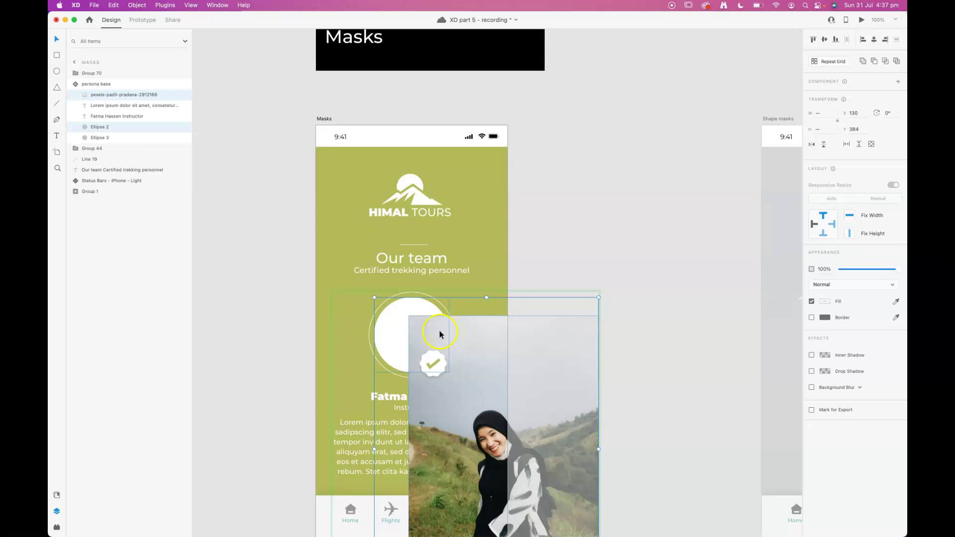
- Apply Object > Mask with Shape, then drag the photo up-left so her face fills the circle
left_click(137, 5)
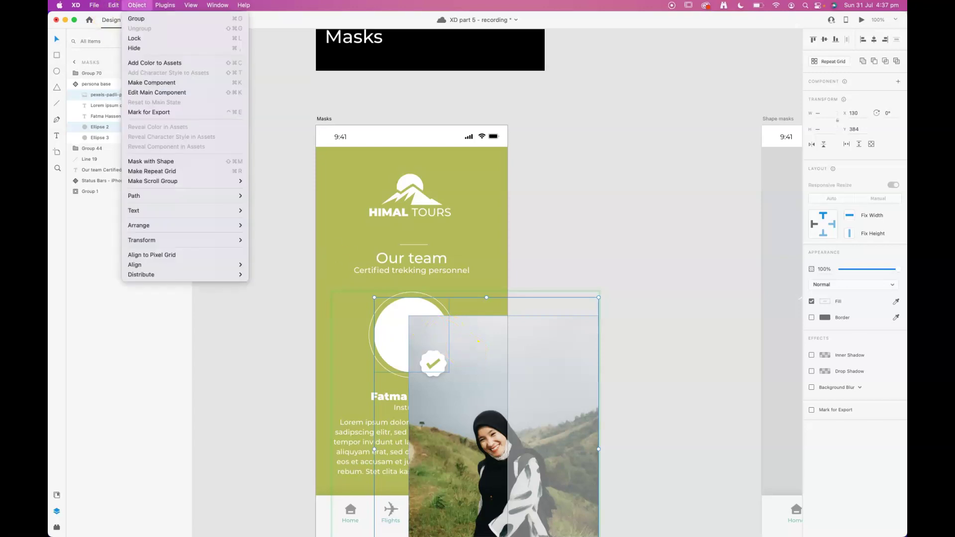
left_click(162, 162)
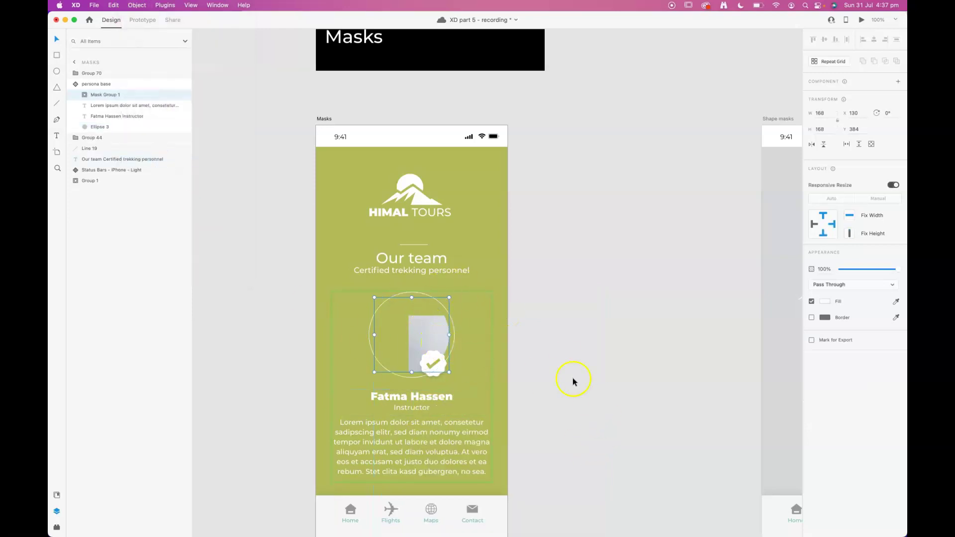
double_click(431, 335)
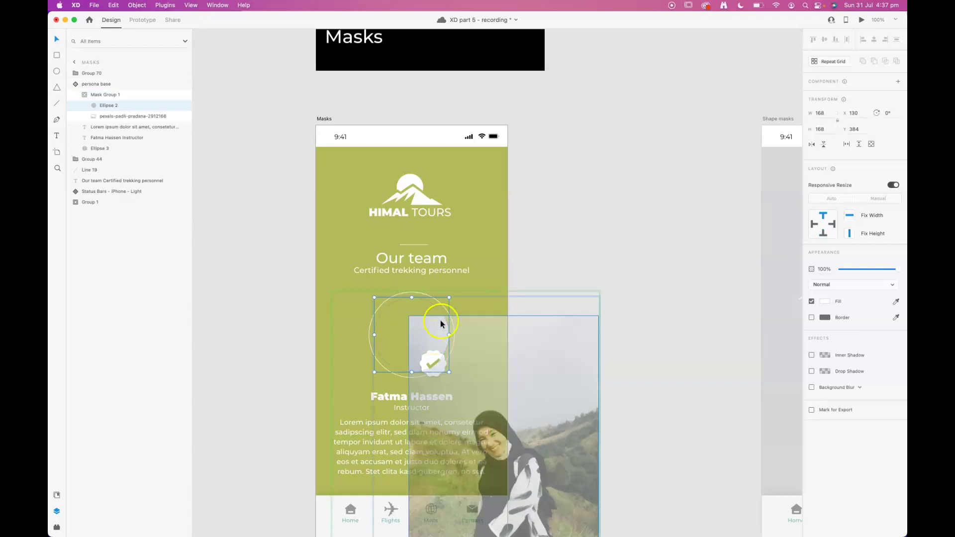
left_click(580, 246)
double_click(418, 331)
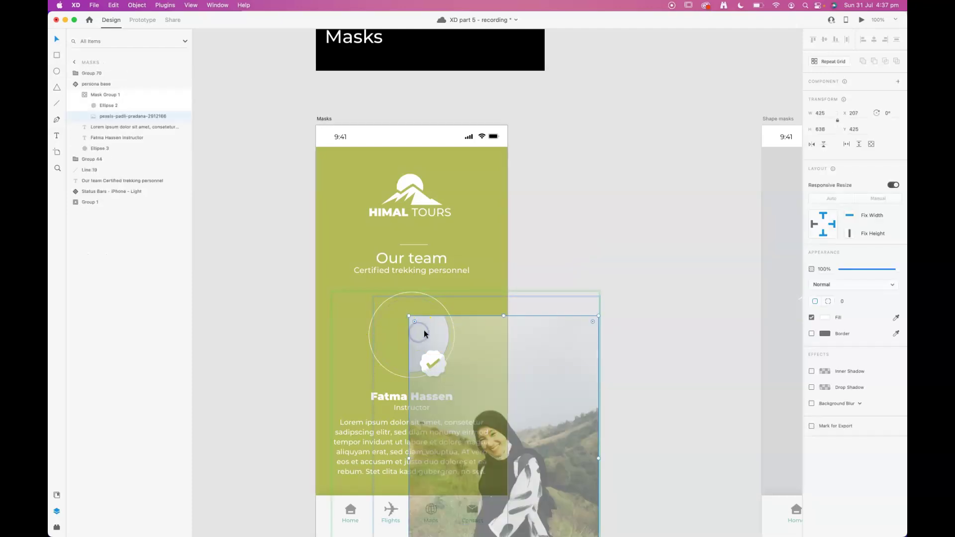
left_click_drag(425, 335, 341, 228)
- Shrink the staff photo inside Mask Group 1 and shift it up-right within the circle
left_click(600, 257)
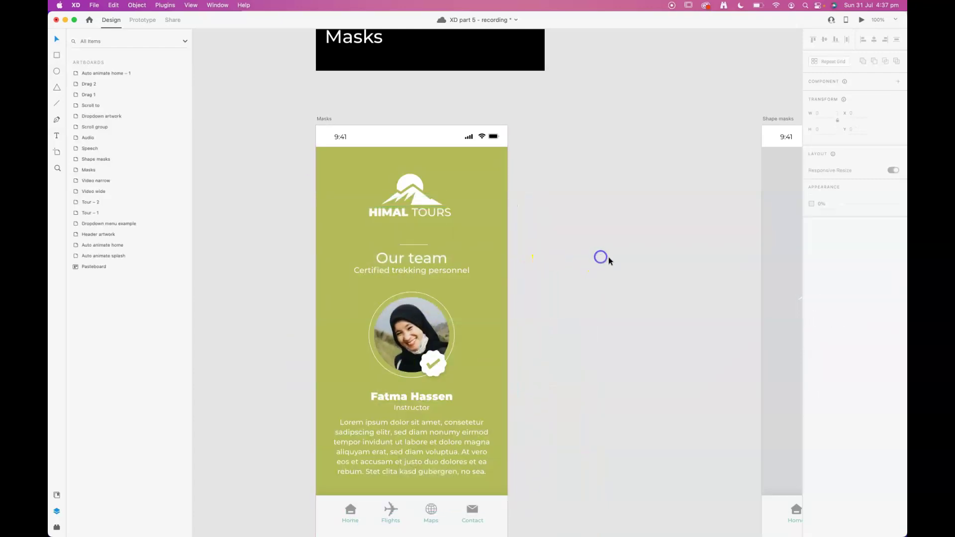
left_click(413, 330)
double_click(414, 329)
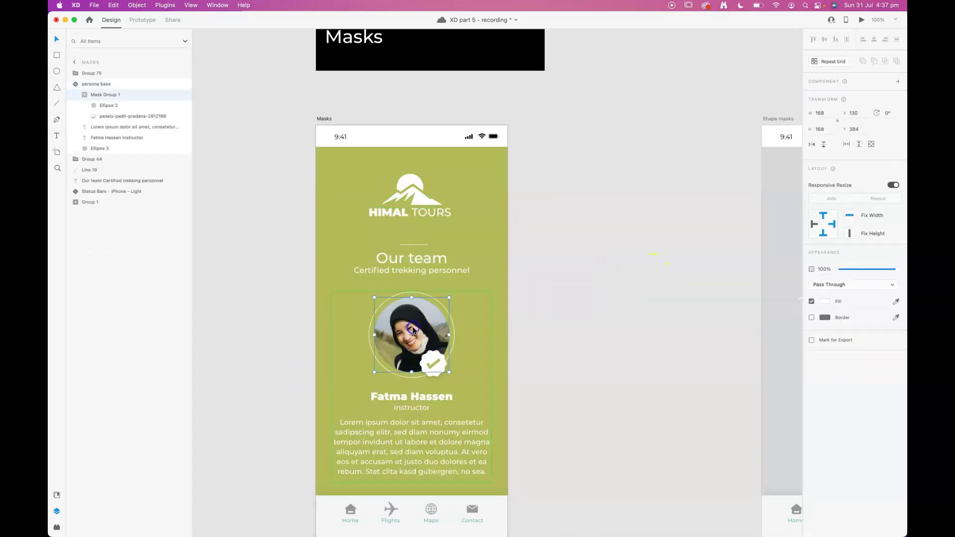
double_click(418, 328)
left_click_drag(441, 301, 454, 286)
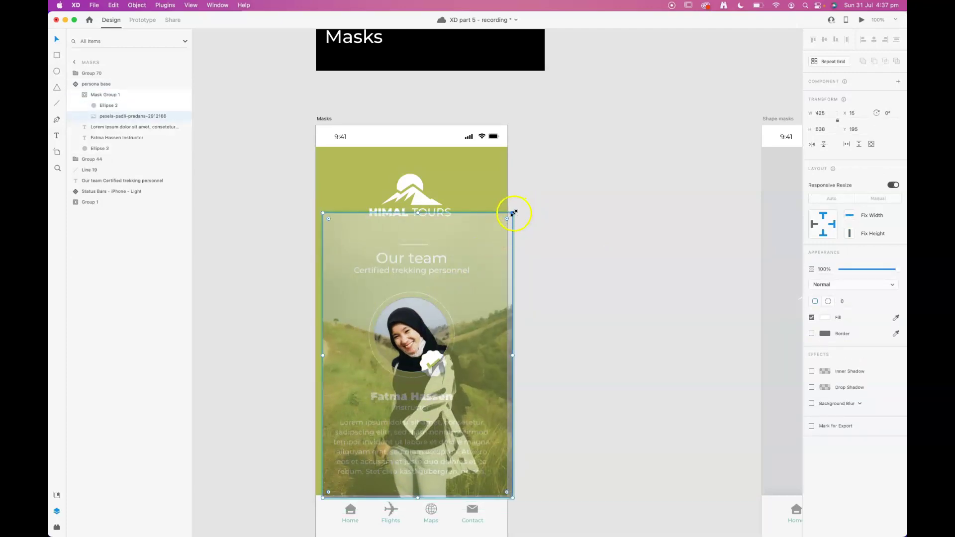
left_click_drag(512, 211, 464, 276)
left_click_drag(413, 328, 431, 288)
left_click(586, 292)
- Try enlarging the avatar circle, undo it to keep its original size, and exit mask editing
left_click(426, 316)
double_click(437, 306)
left_click_drag(449, 297, 472, 280)
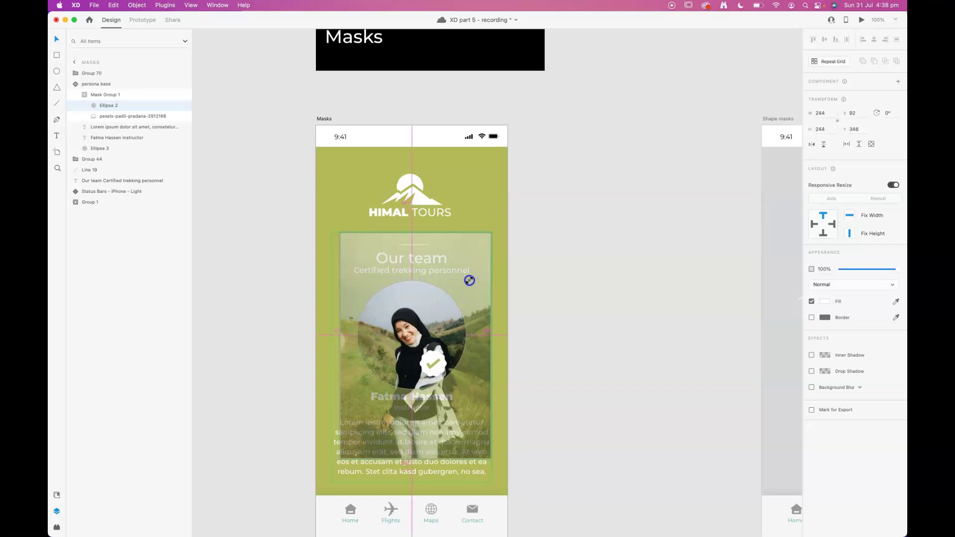
left_click(564, 301)
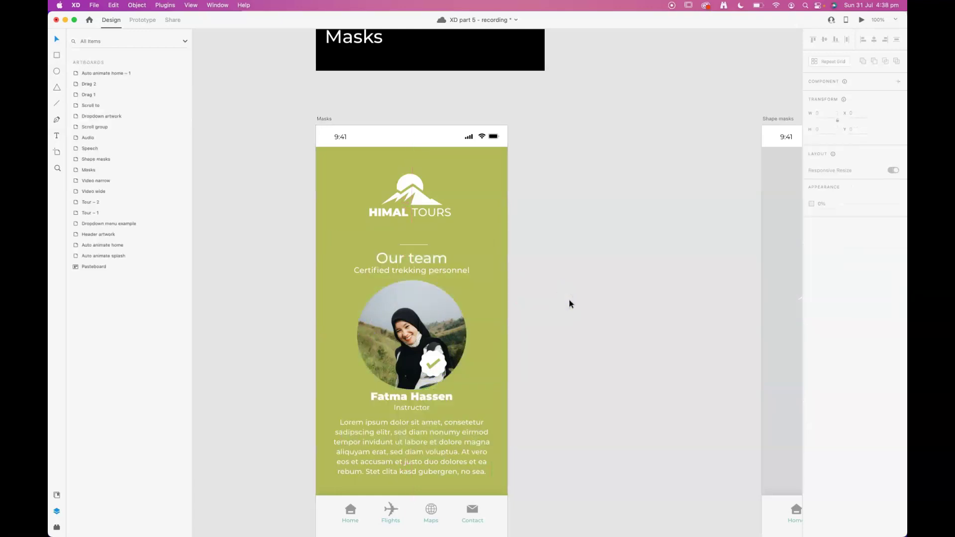
key("super+z")
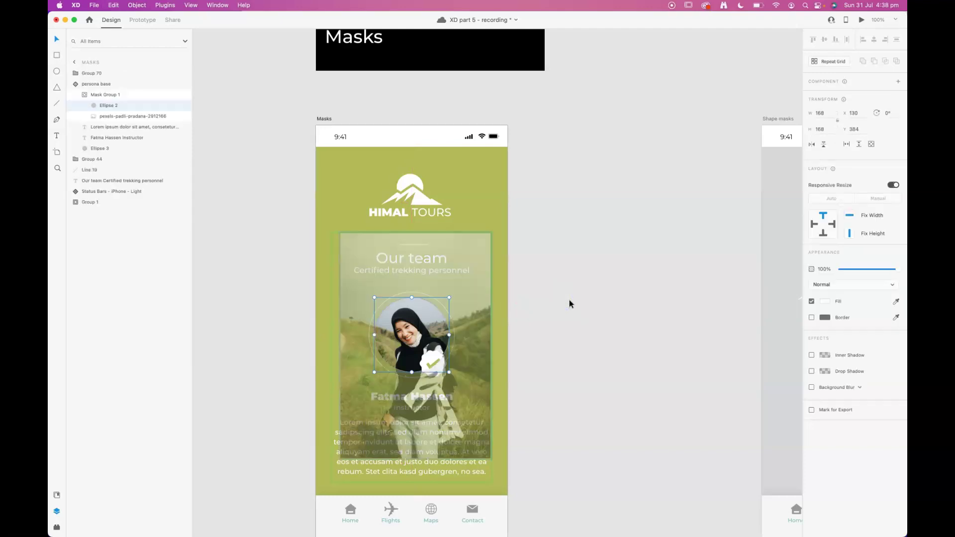
left_click(556, 308)
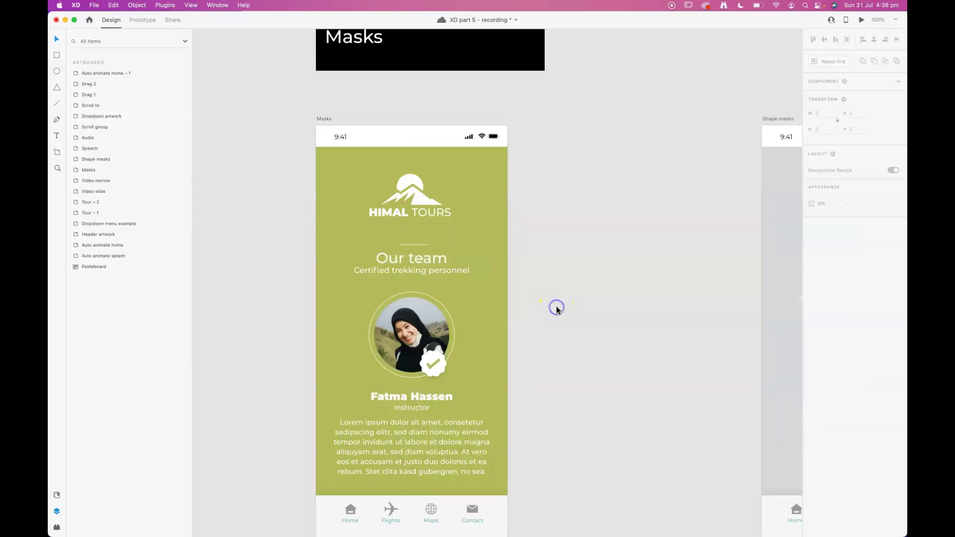
left_click(458, 324)
- Move the mountain photo over the HIMAL TOURS logo on Shape masks and select both
left_click_drag(619, 316, 509, 258)
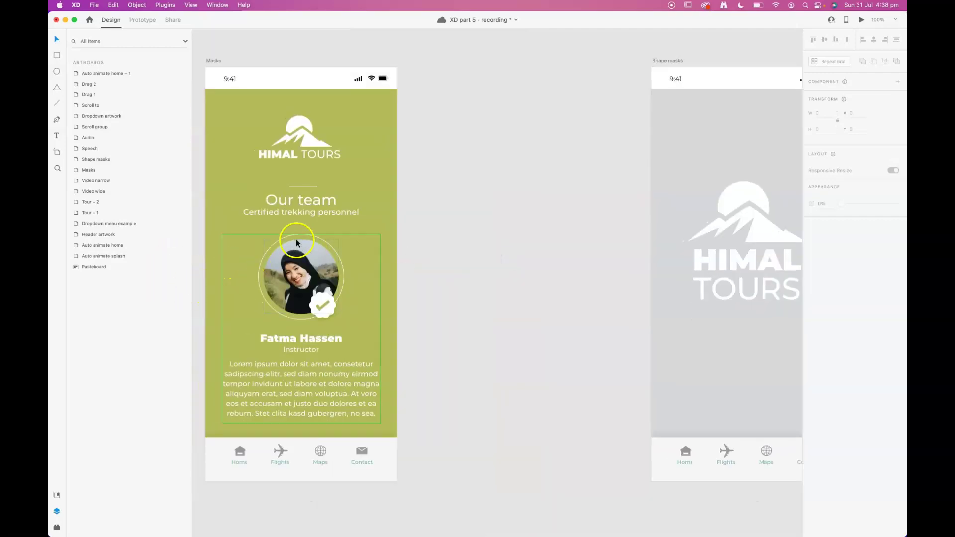
scroll(671, 283, "right", 10)
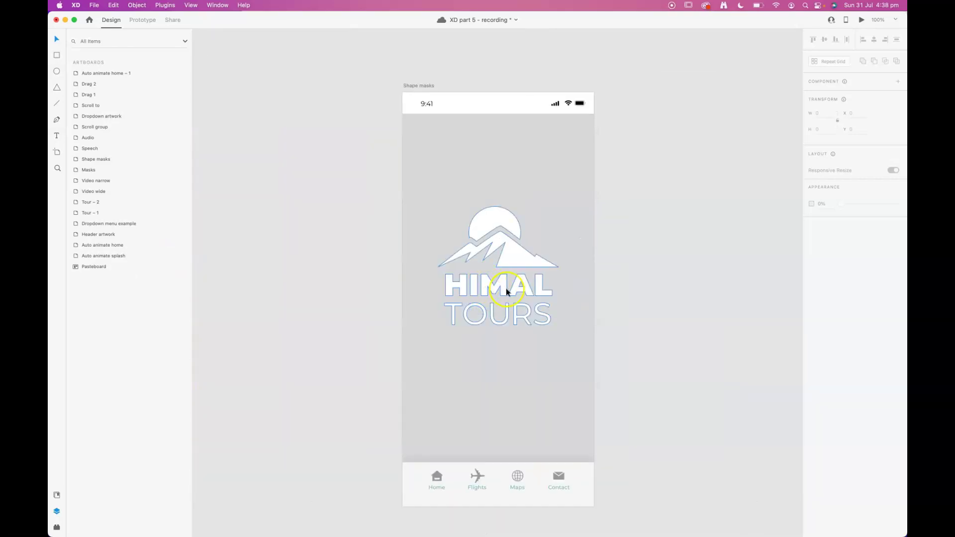
scroll(506, 292, "down", 3)
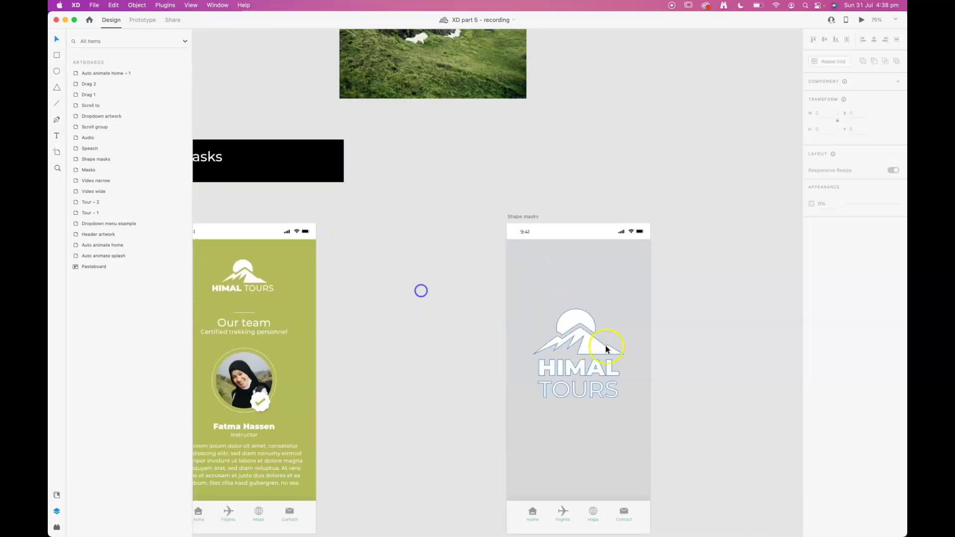
left_click_drag(413, 85, 439, 427)
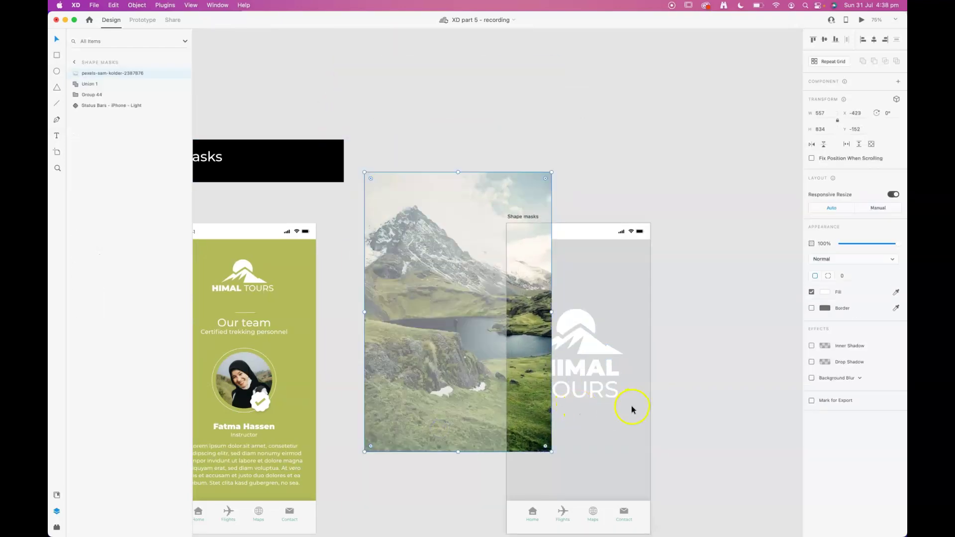
key("super+3")
scroll(615, 409, "up", 5)
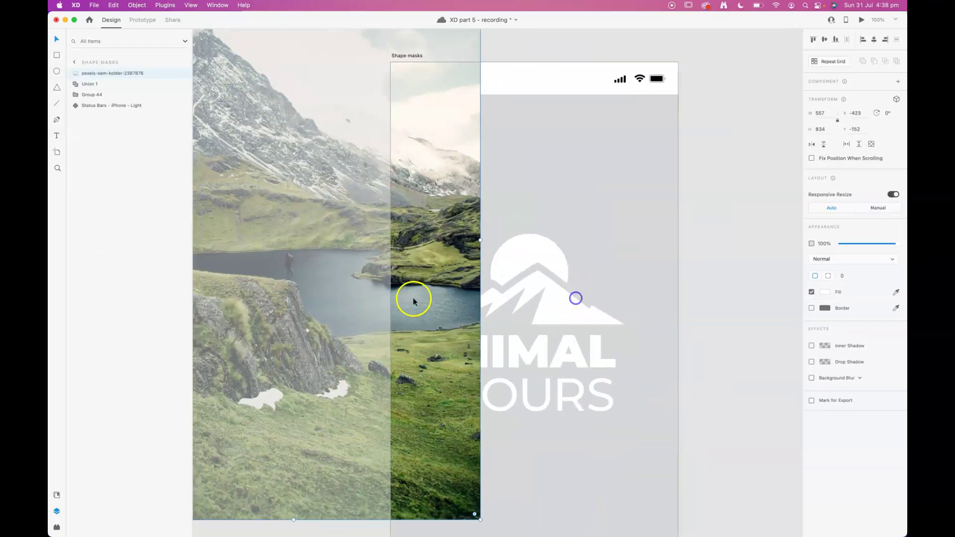
left_click(554, 300, "shift")
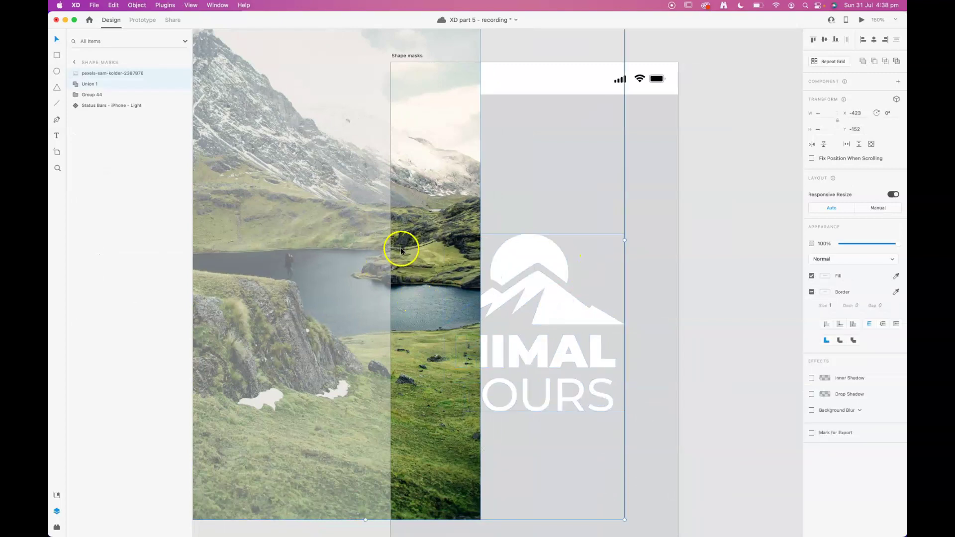
- Mask the mountain photo with the logo shapes, then move and resize it to cover the whole logo
left_click(138, 6)
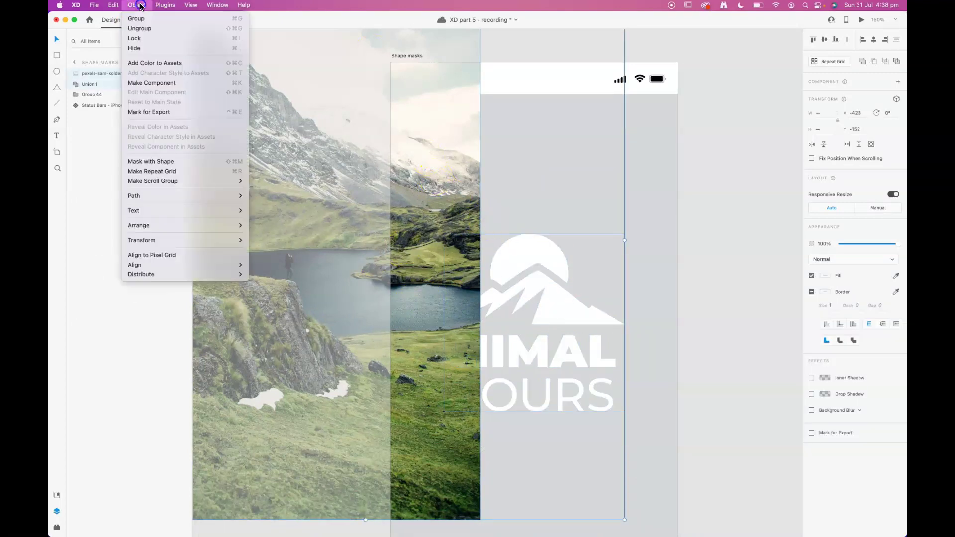
left_click(152, 160)
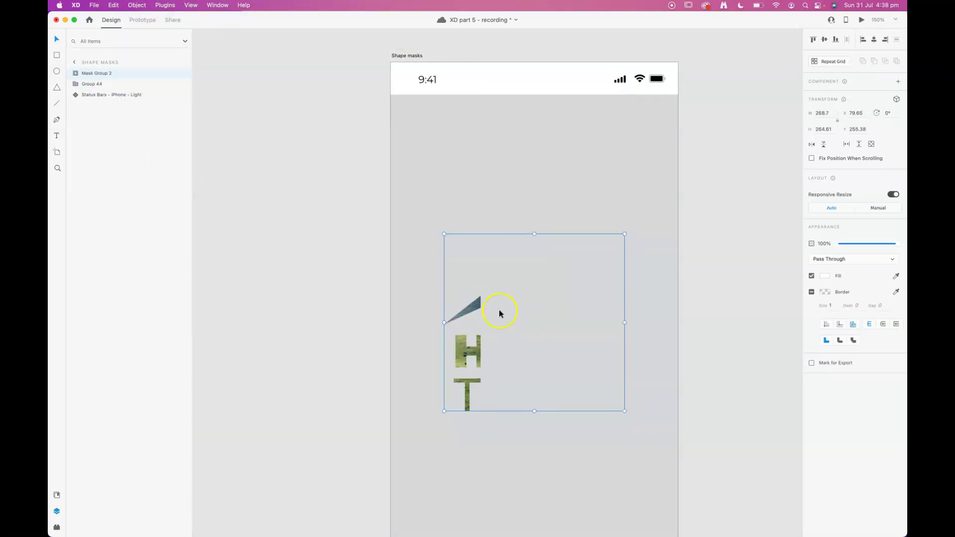
double_click(459, 348)
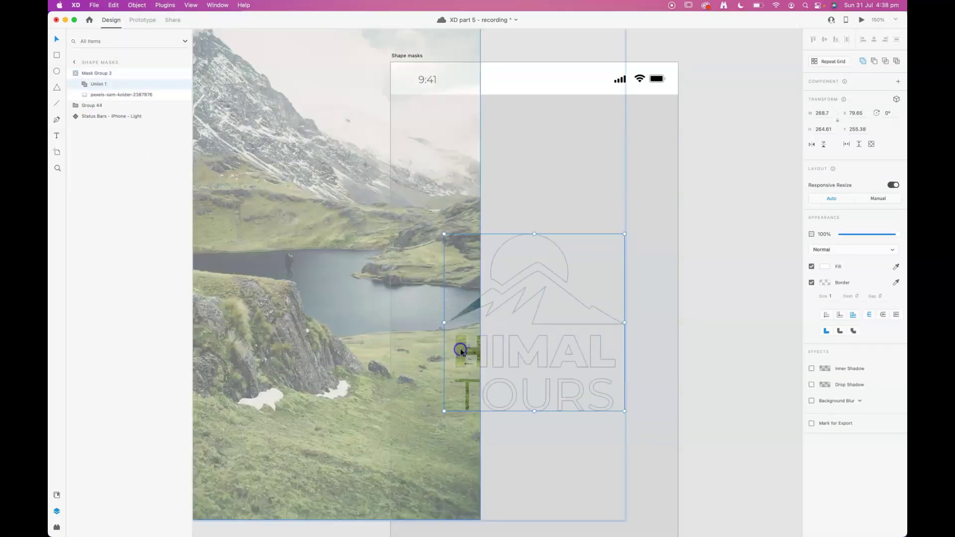
left_click_drag(346, 192, 588, 200)
key("super+minus")
key("super+minus")
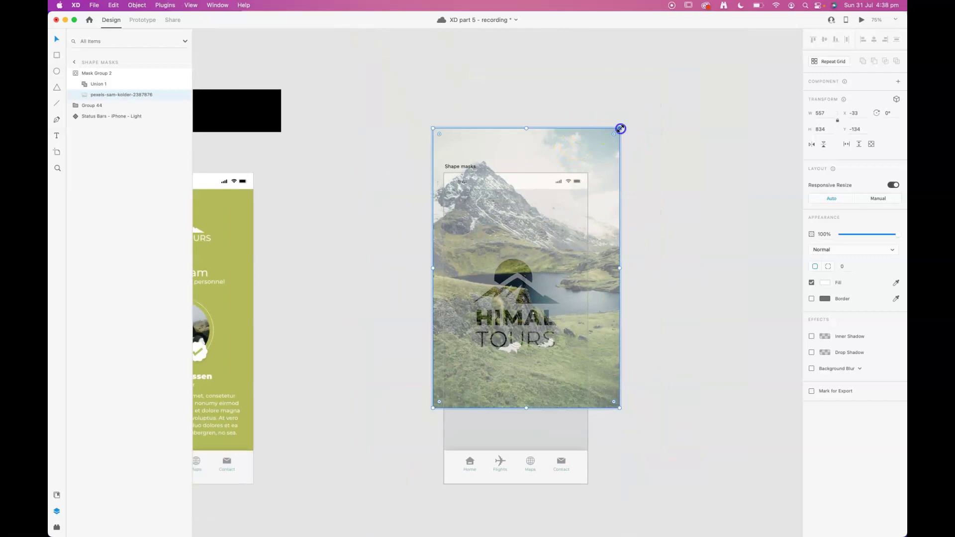
left_click_drag(619, 128, 560, 216)
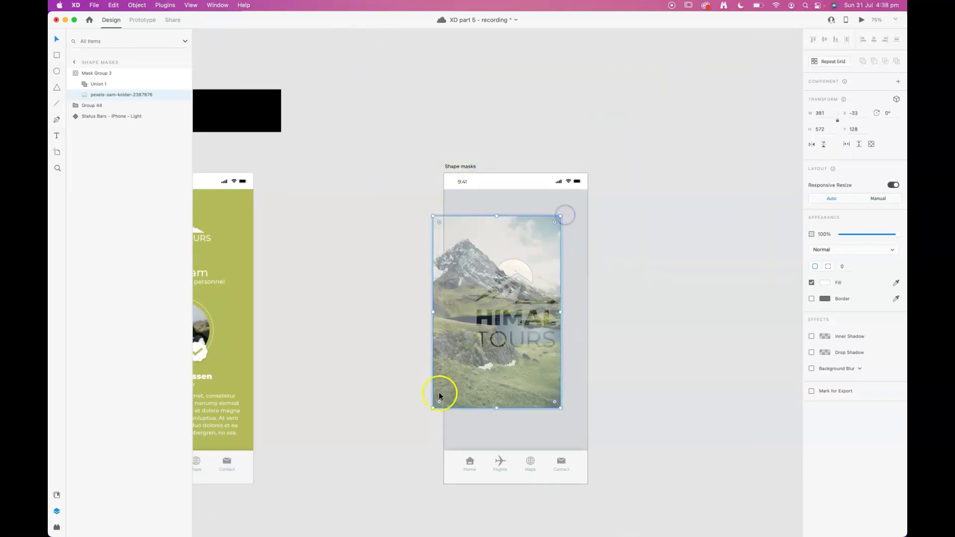
left_click_drag(433, 406, 458, 394)
left_click_drag(550, 244, 549, 264)
- Zoom to 150%, reposition the photo in Mask Group 2, and shrink Union 1 to 256.7 × 252.61
left_click(646, 287)
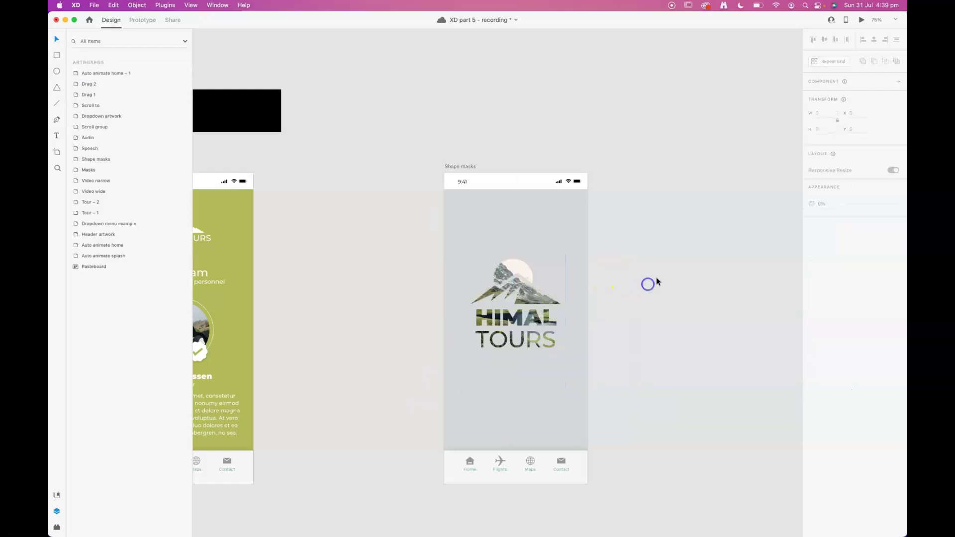
key("super+1")
key("super+equal")
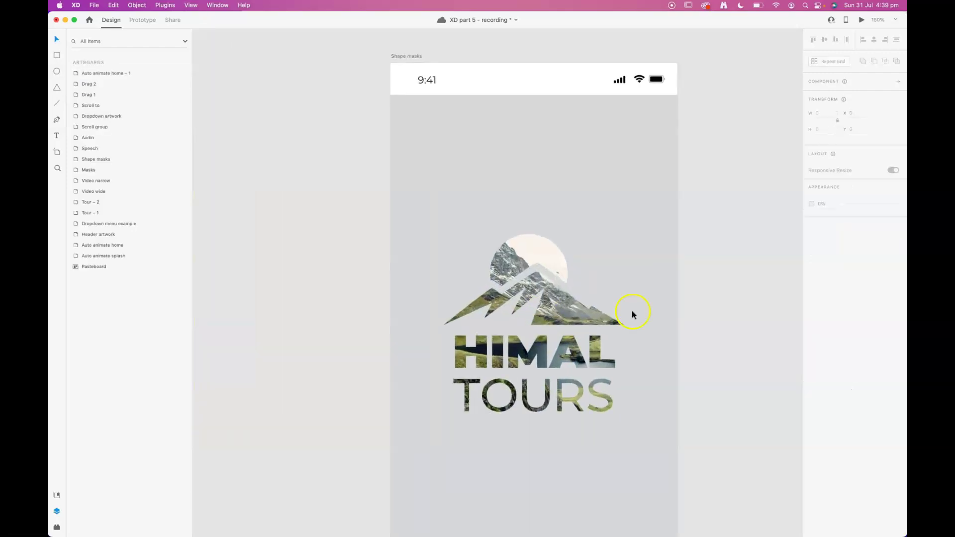
left_click_drag(663, 308, 645, 265)
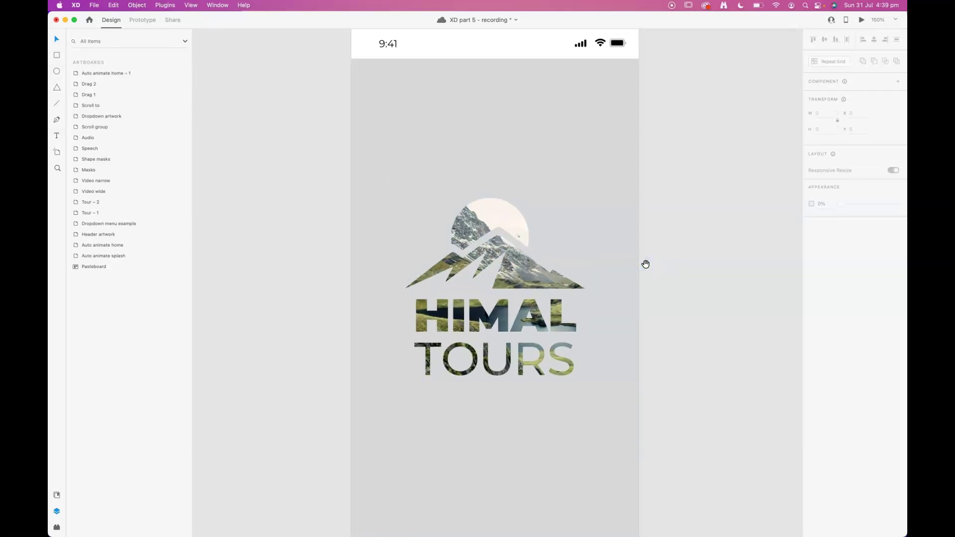
left_click(516, 273)
double_click(534, 266)
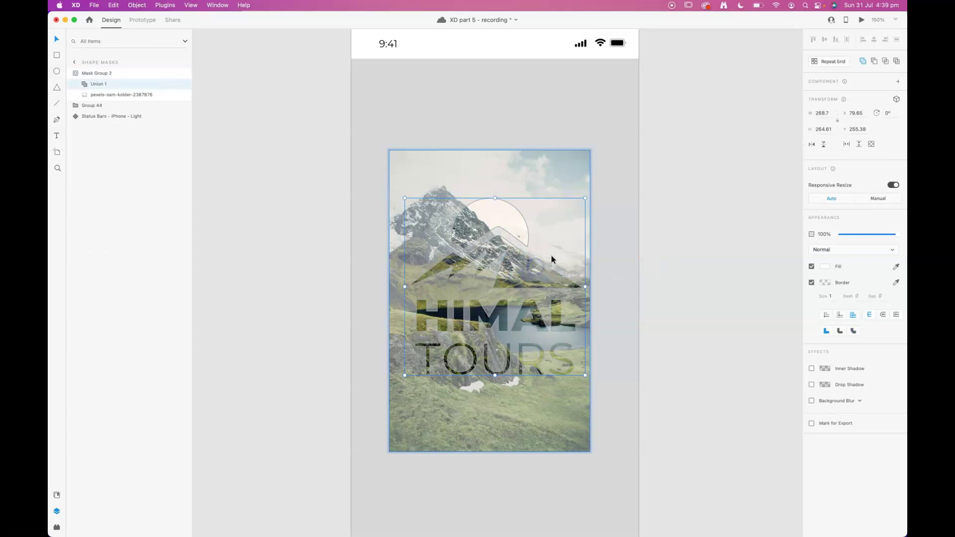
left_click(545, 186)
left_click_drag(527, 183, 518, 213)
left_click(518, 213)
mouse_move(585, 198)
left_mouse_down()
mouse_move(571, 219)
mouse_move(590, 203)
left_mouse_up()
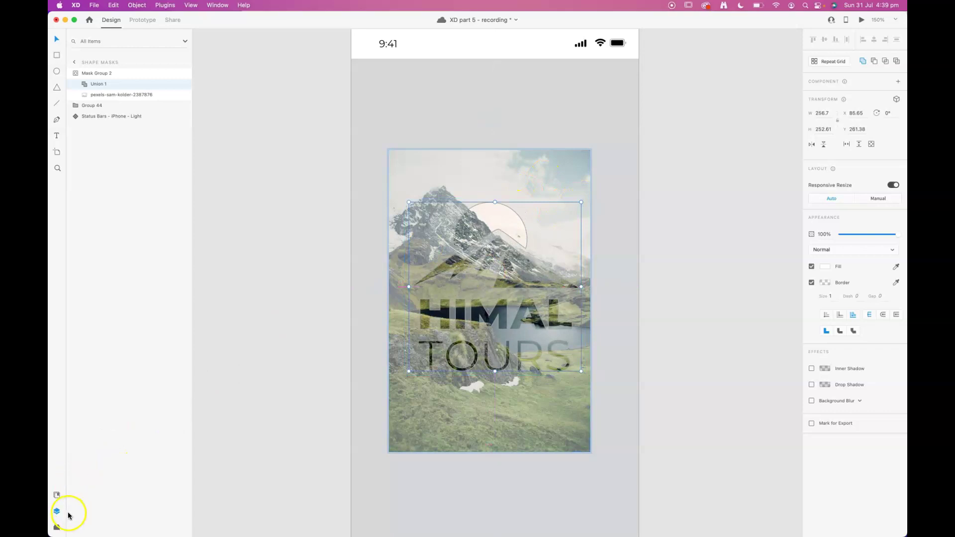